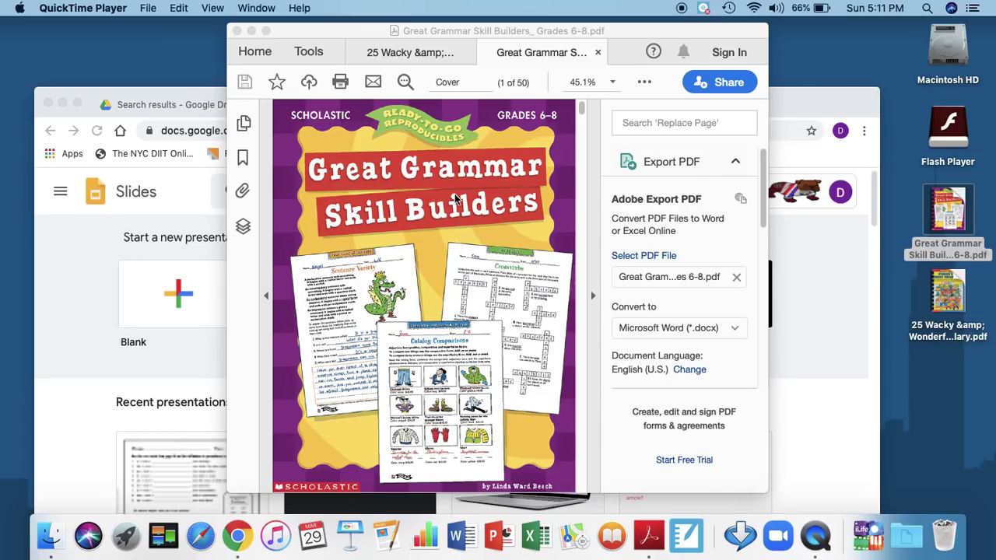
Step: Scroll the grammar PDF down to the Subjects Meet Predicates worksheet on page 5
scroll(455, 200, "down", 1)
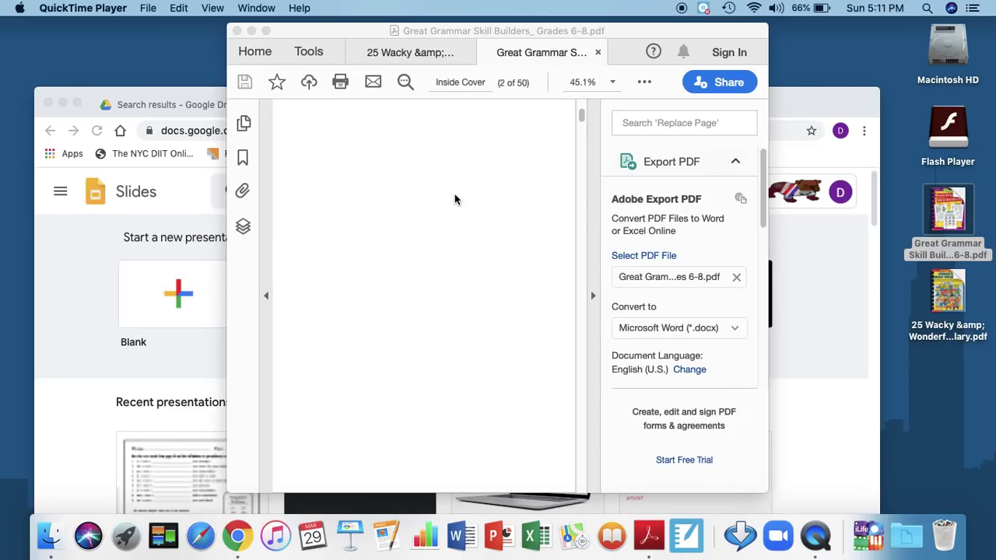
scroll(456, 200, "up", 1)
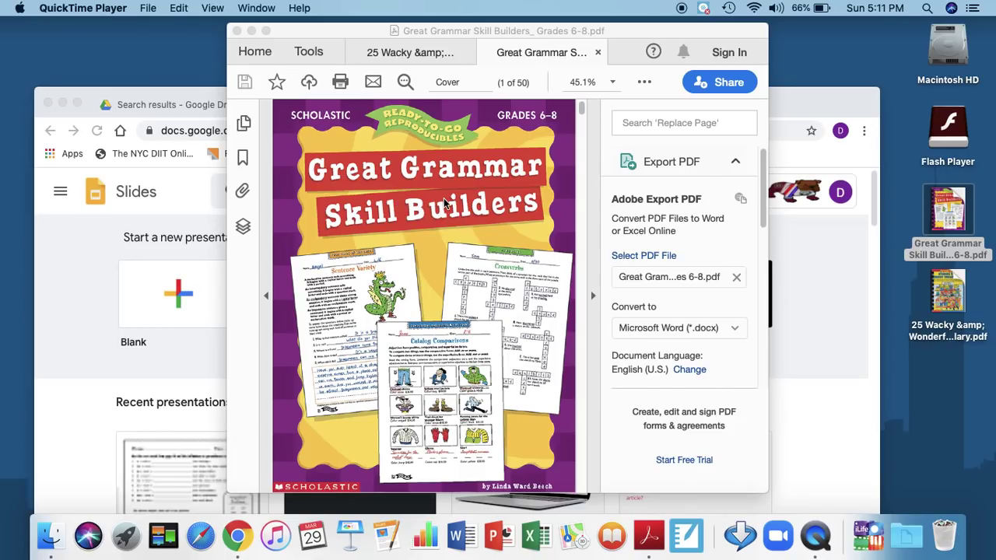
scroll(445, 202, "down", 3)
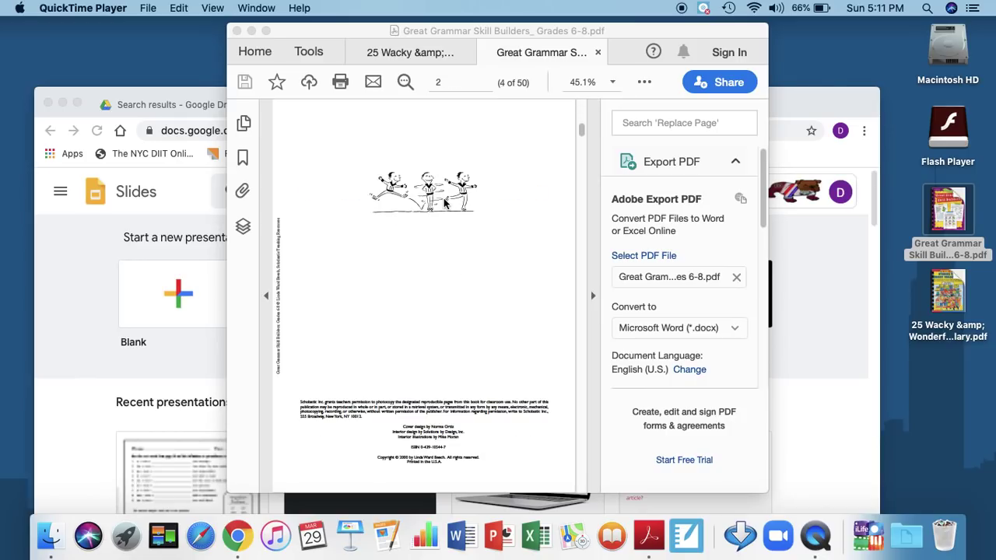
scroll(445, 202, "down", 2)
scroll(445, 203, "down", 2)
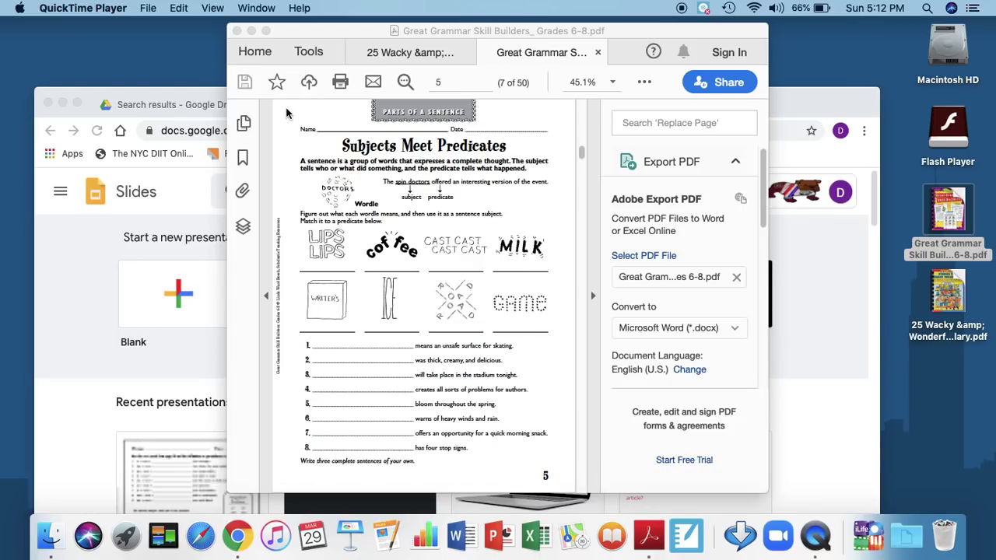
key("super+shift+4")
Step: Screenshot the worksheet page, save it to the desktop, and open it in Preview
left_click_drag(274, 105, 579, 491)
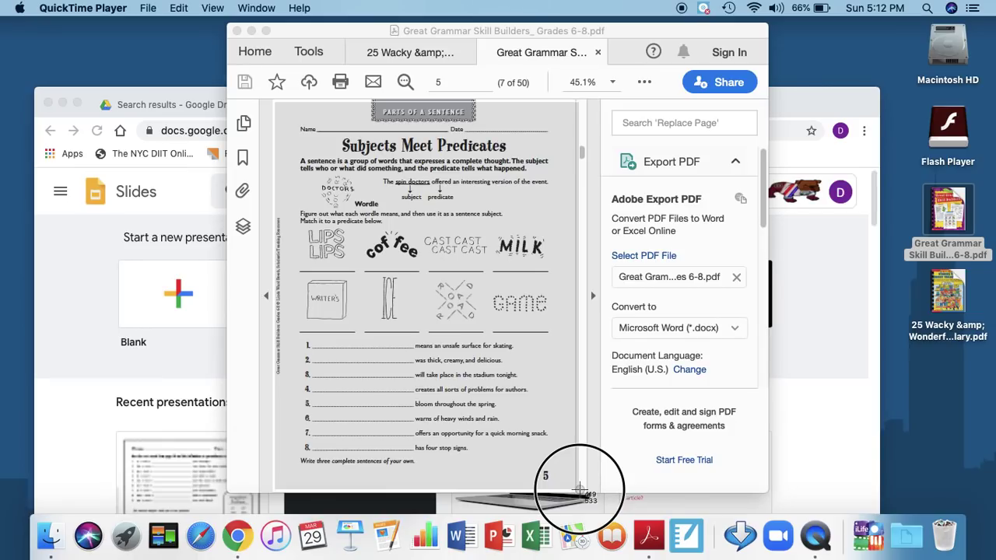
left_click_drag(580, 491, 579, 490)
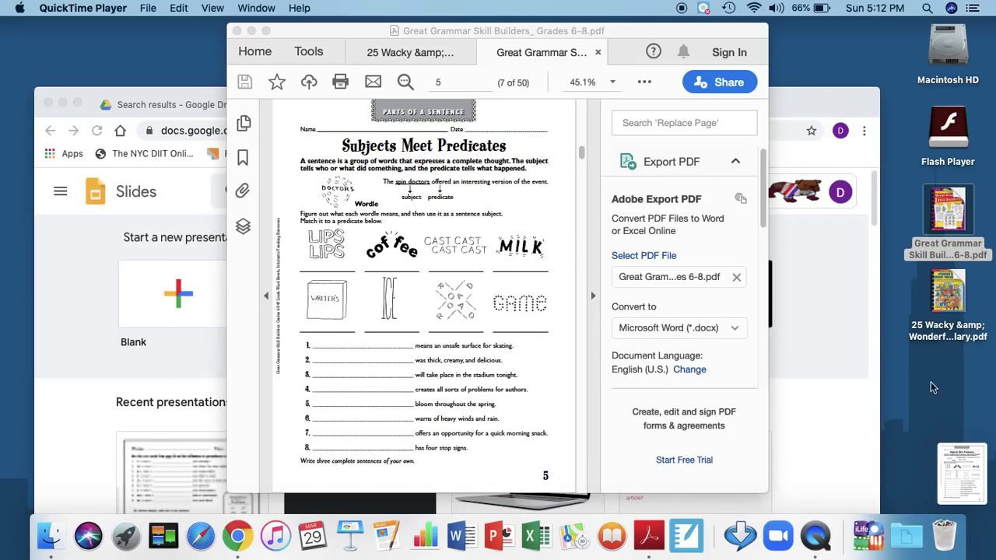
left_click_drag(969, 467, 949, 432)
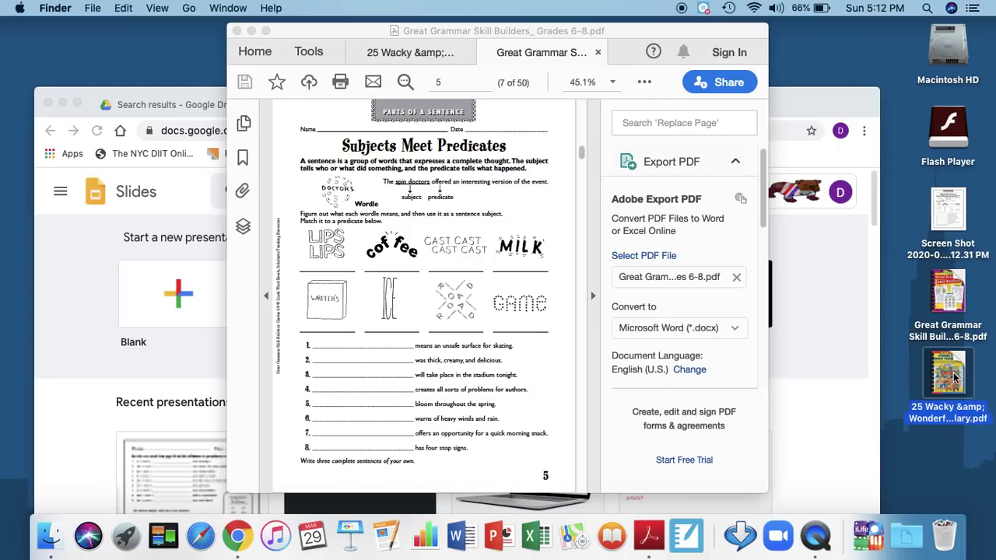
double_click(947, 256)
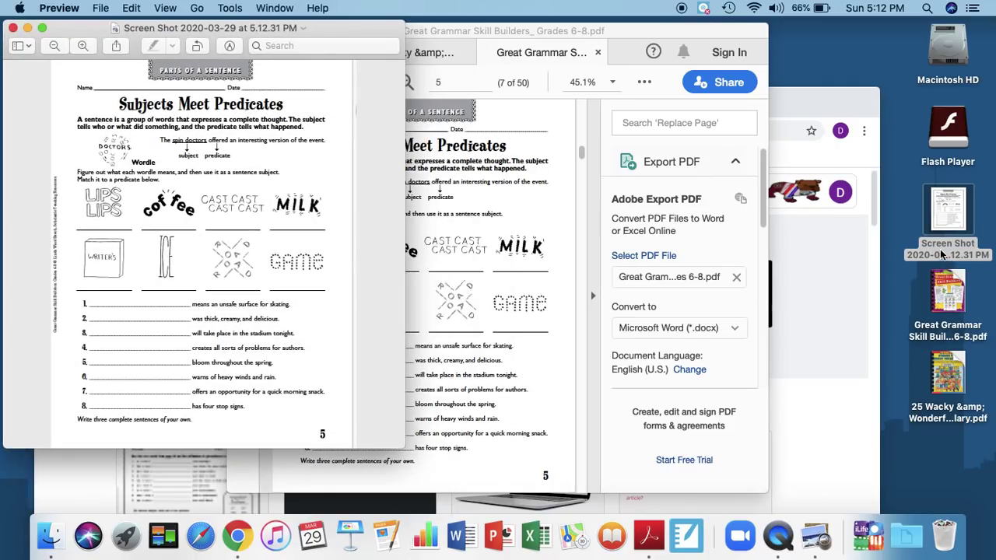
Step: Rename the screenshot file to 'Subject Meet Predicates' and close the Preview window
left_click(104, 8)
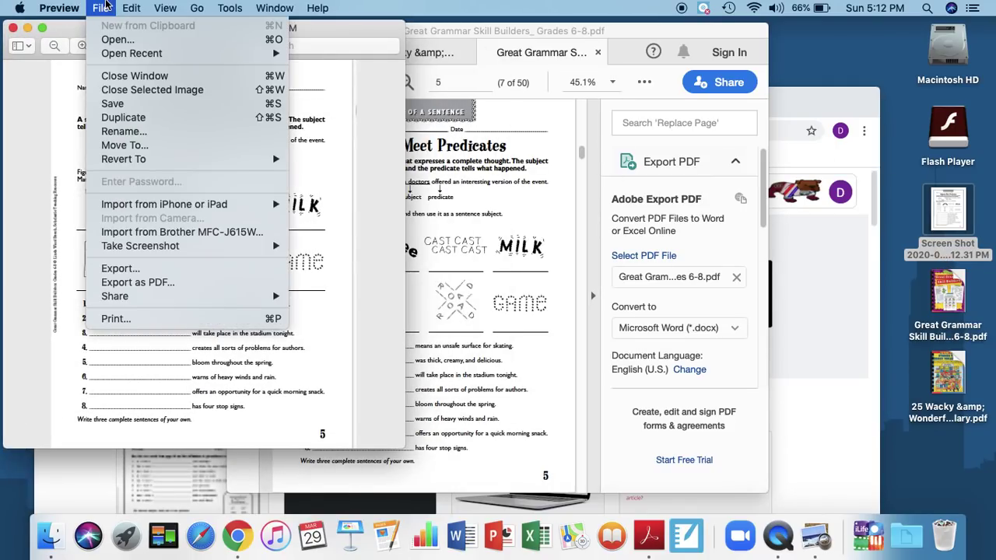
left_click(117, 130)
type("Su")
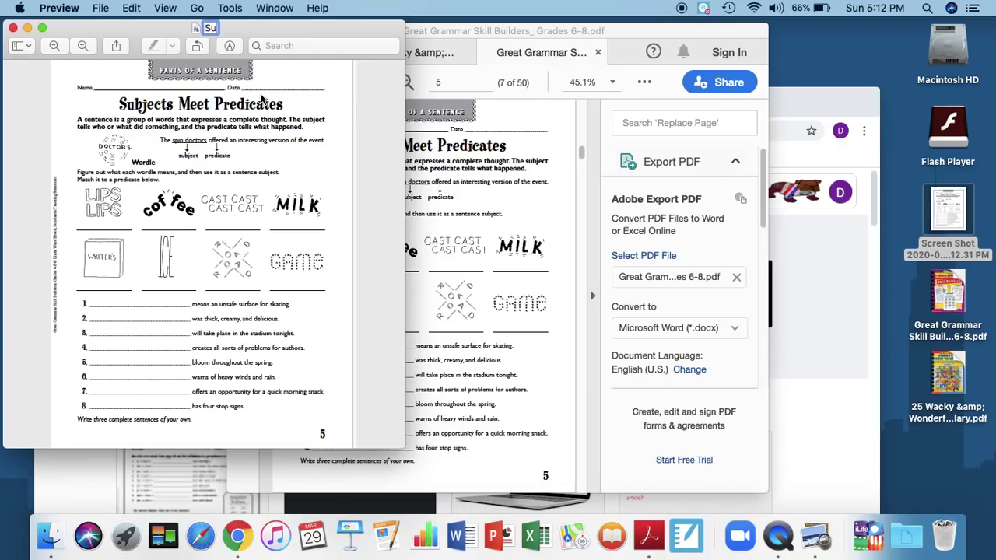
type("bject Meet")
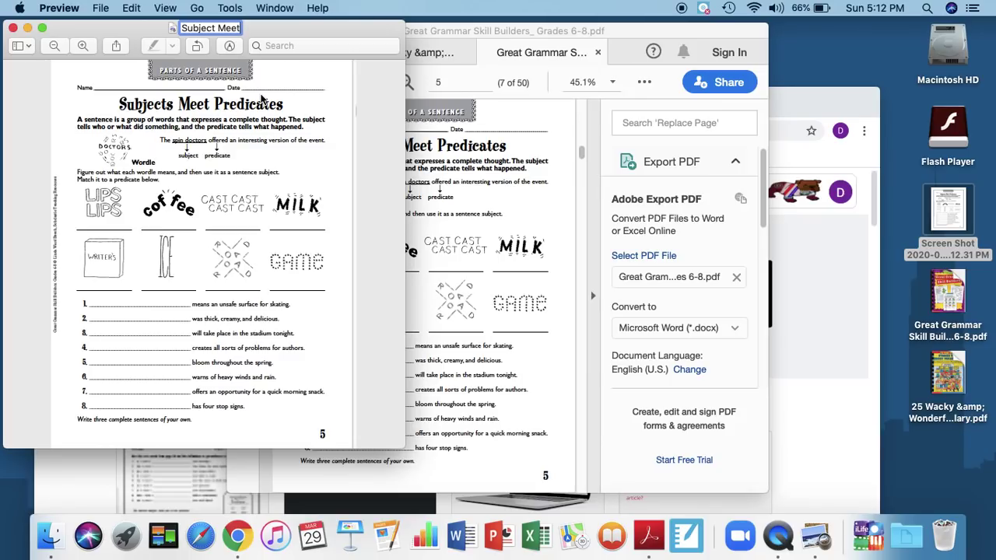
type(" Predicates")
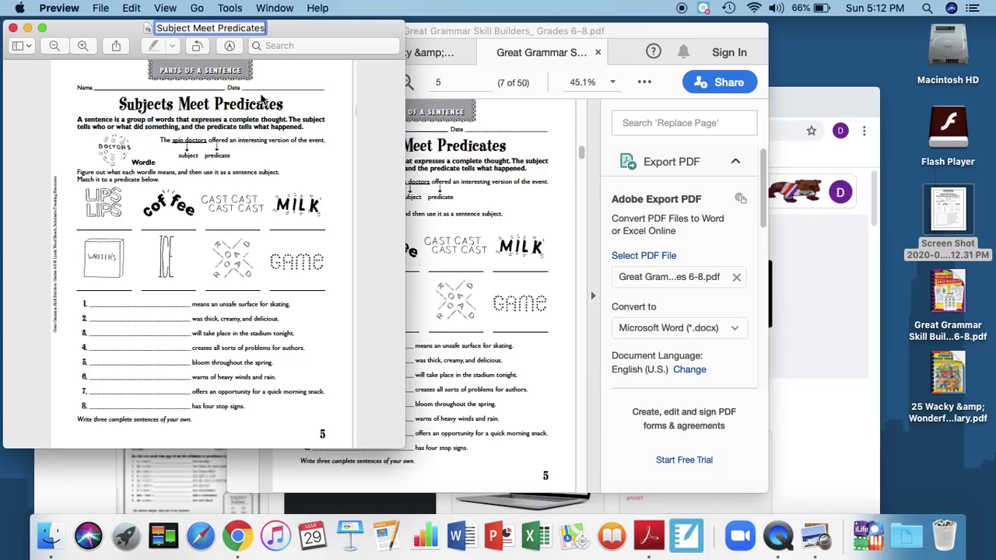
key("Return")
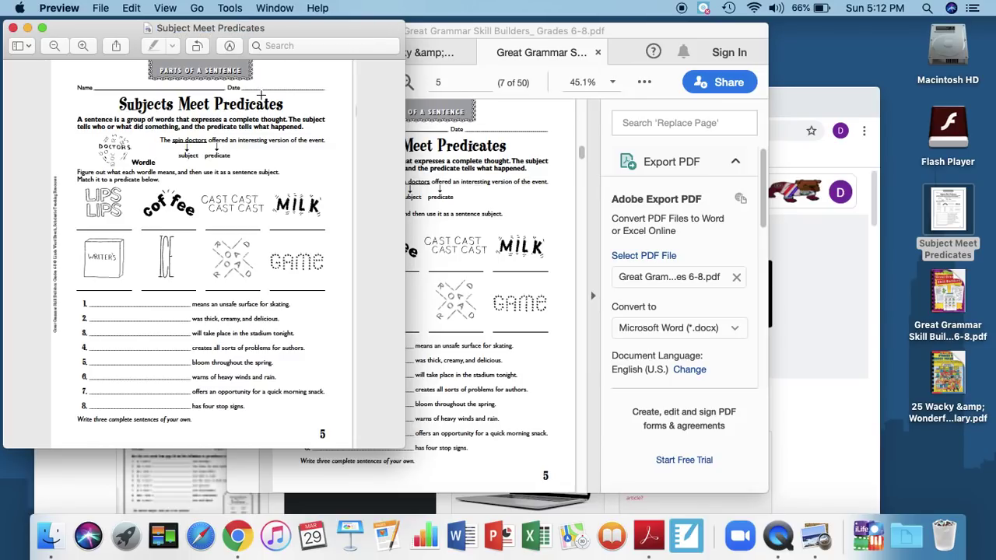
left_click(12, 28)
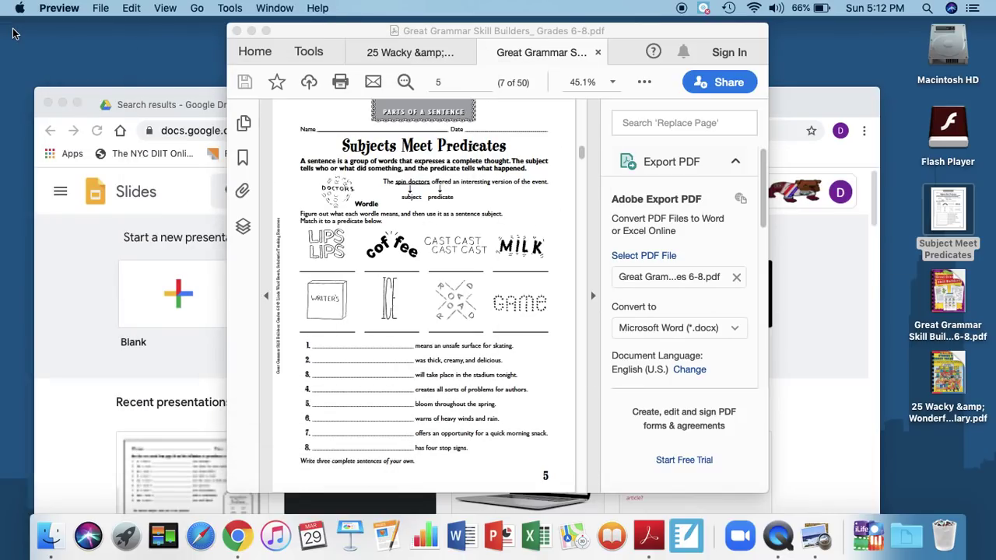
Step: Bring Chrome forward, go to slides.google.com, and create a blank presentation
left_click(178, 89)
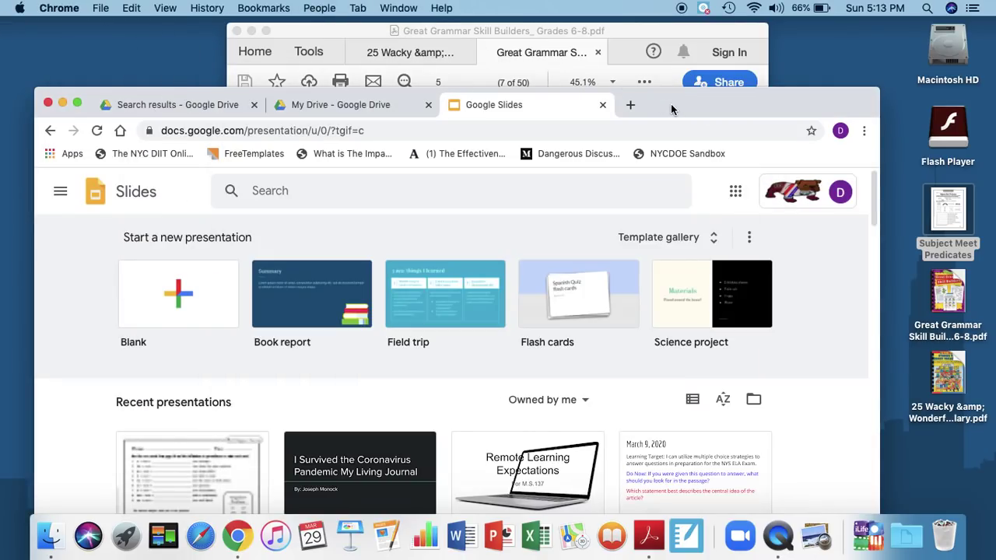
left_click_drag(671, 104, 662, 56)
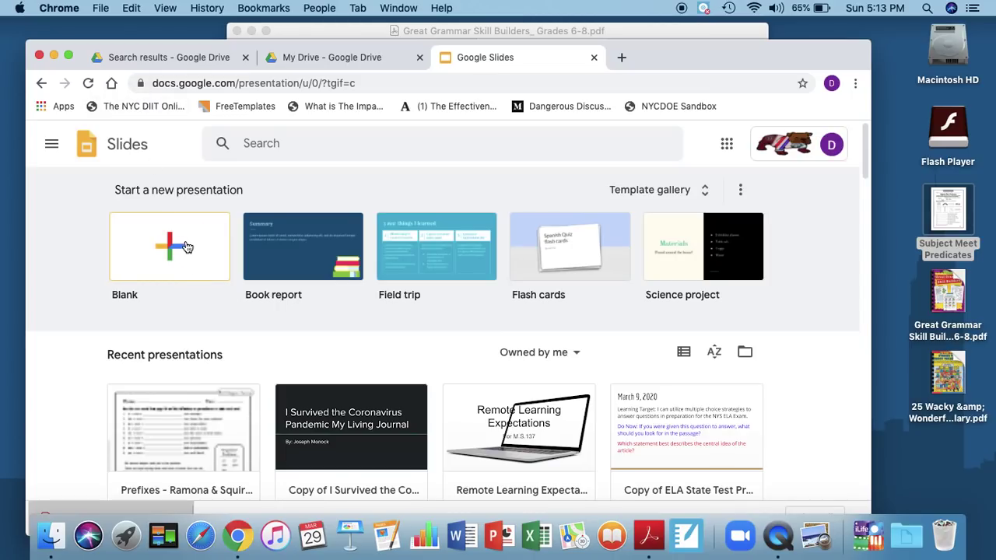
left_click(393, 83)
type("s")
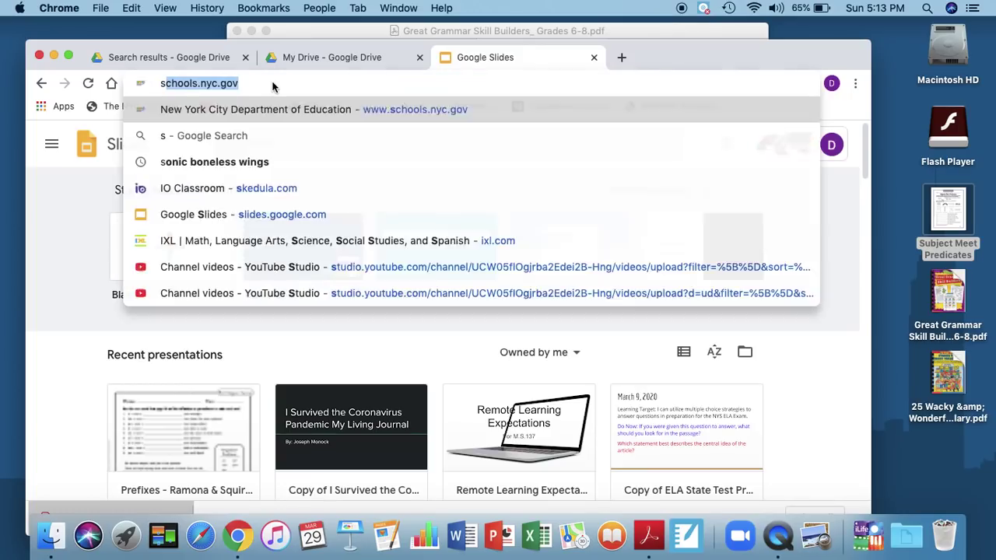
type("lides.google.co")
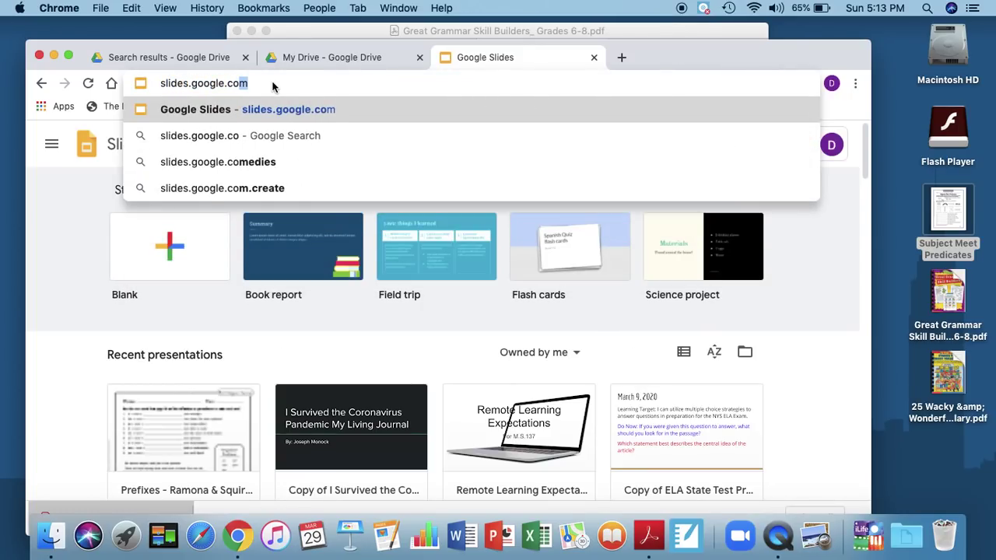
key("Return")
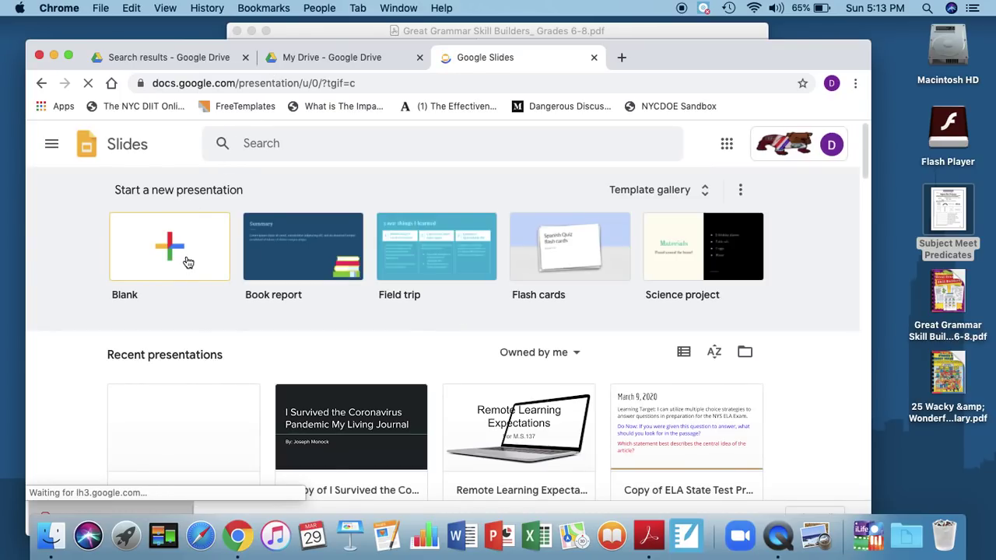
left_click(187, 261)
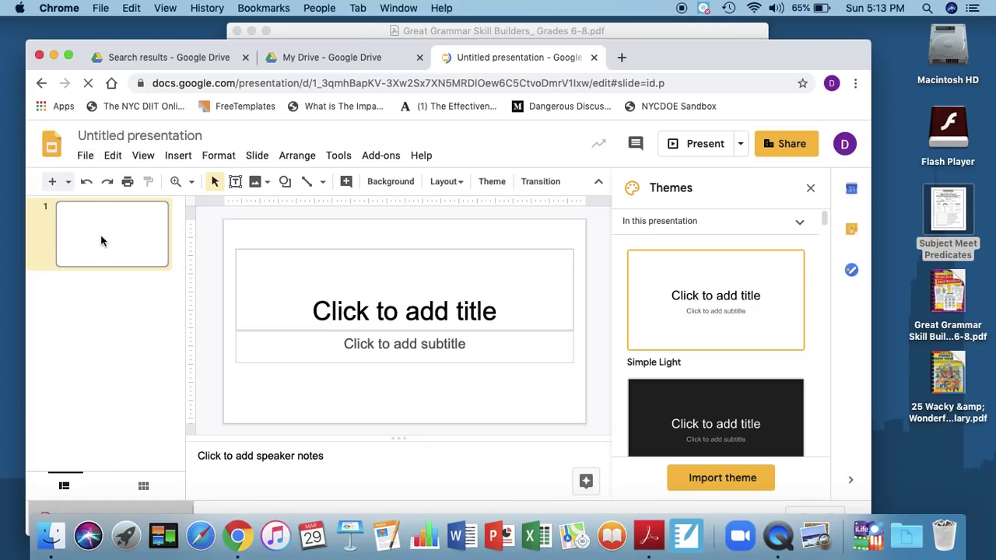
Step: Add a Blank-layout slide and delete the original title slide
left_click(69, 181)
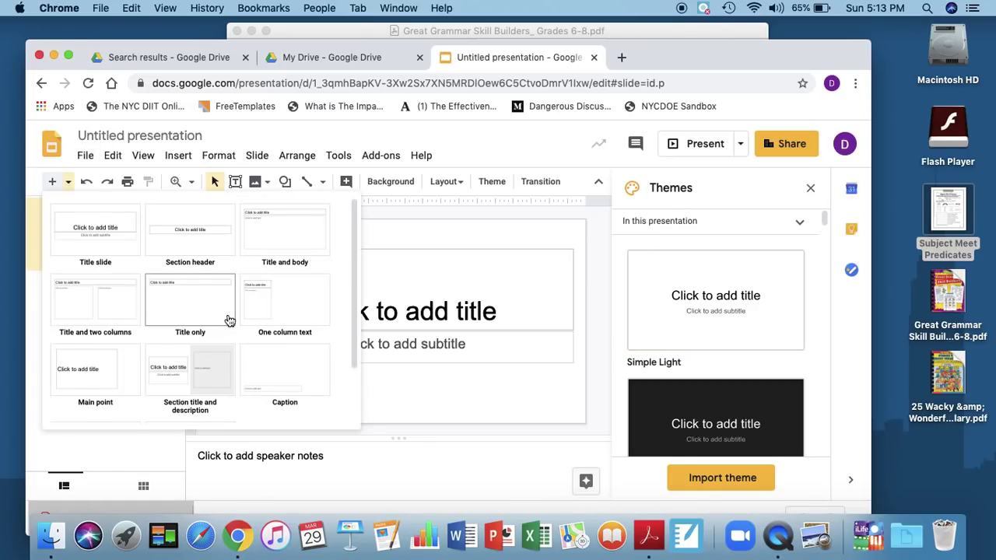
scroll(229, 319, "down", 2)
left_click(199, 395)
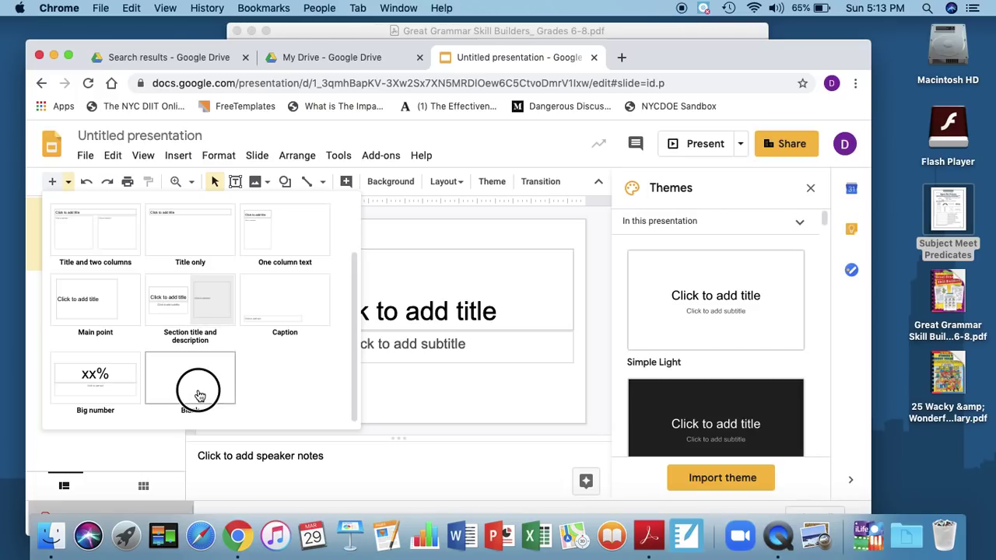
left_click(132, 256)
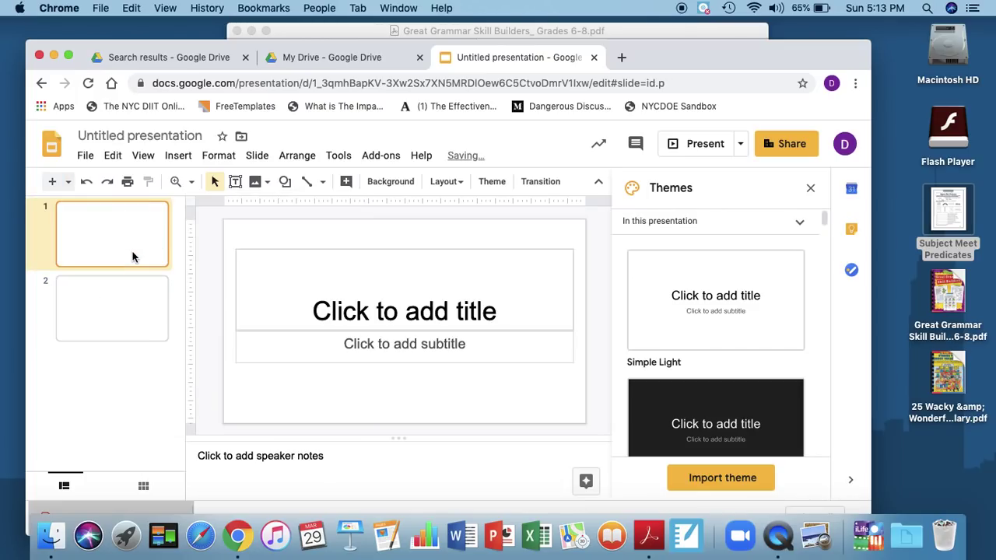
key("Delete")
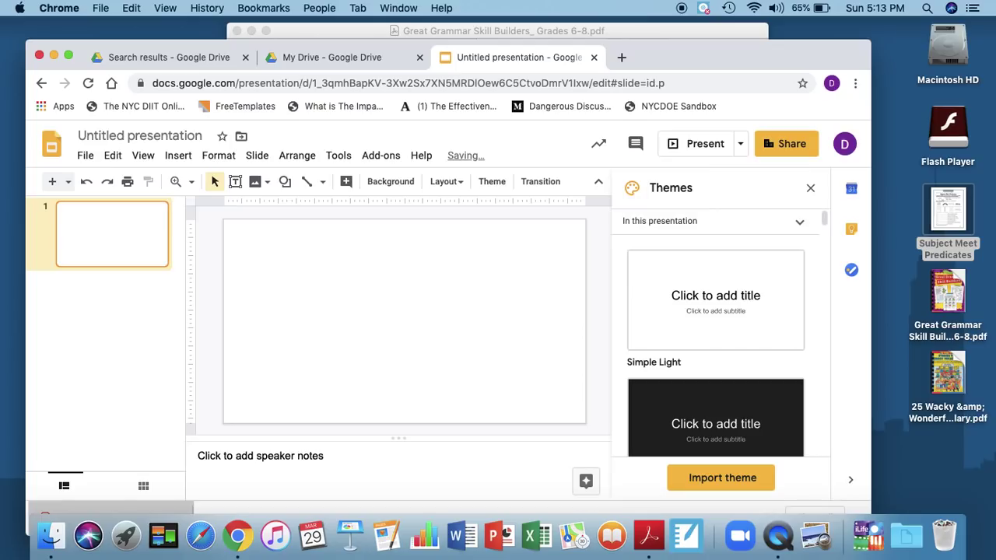
Step: Rename the presentation to 'Subject Meet Predicates'
left_click(121, 133)
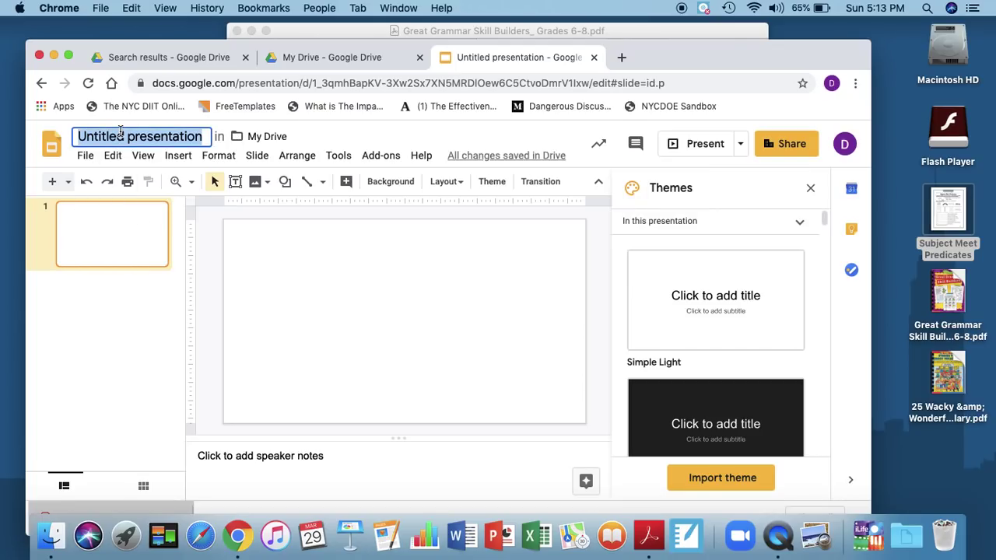
type("Subject")
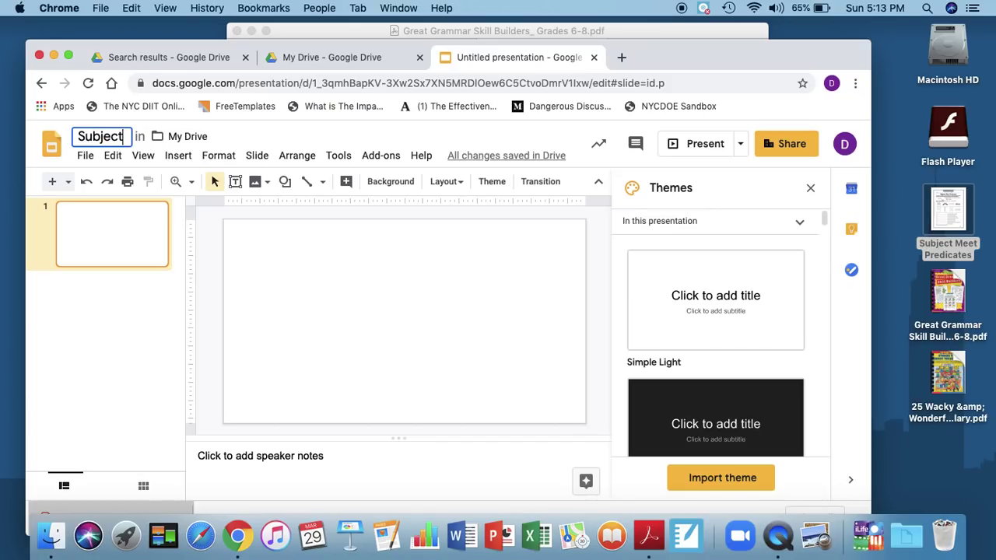
type(" Meet Predic")
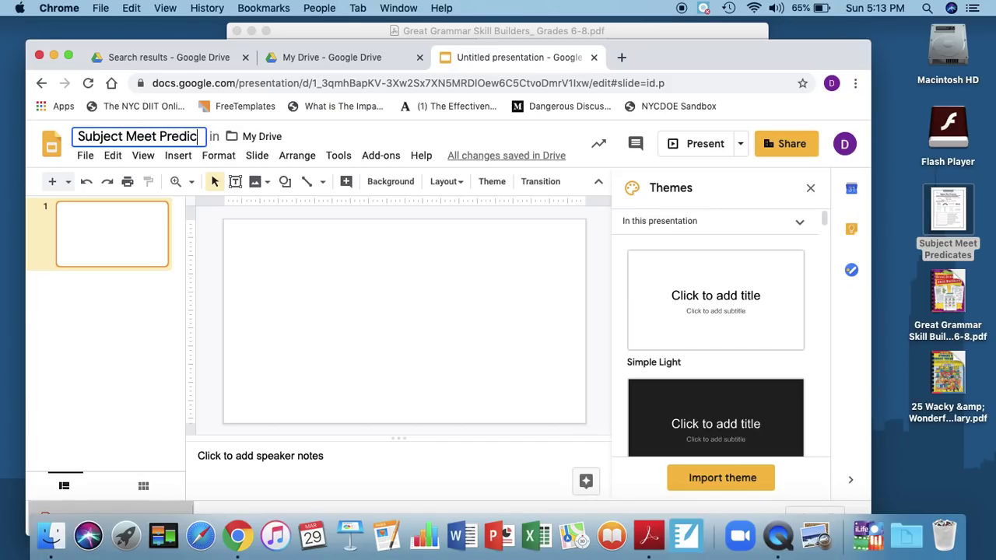
type("ates")
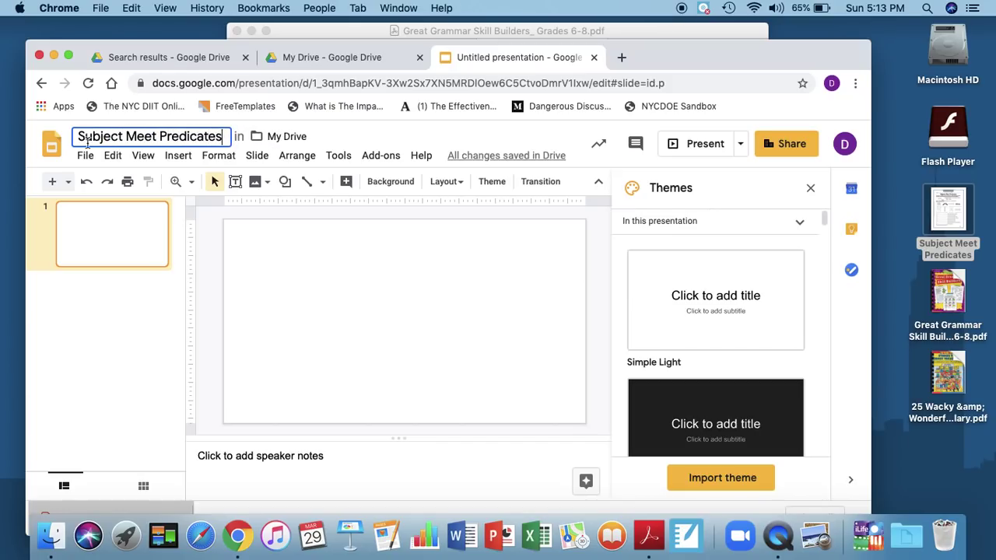
left_click(99, 244)
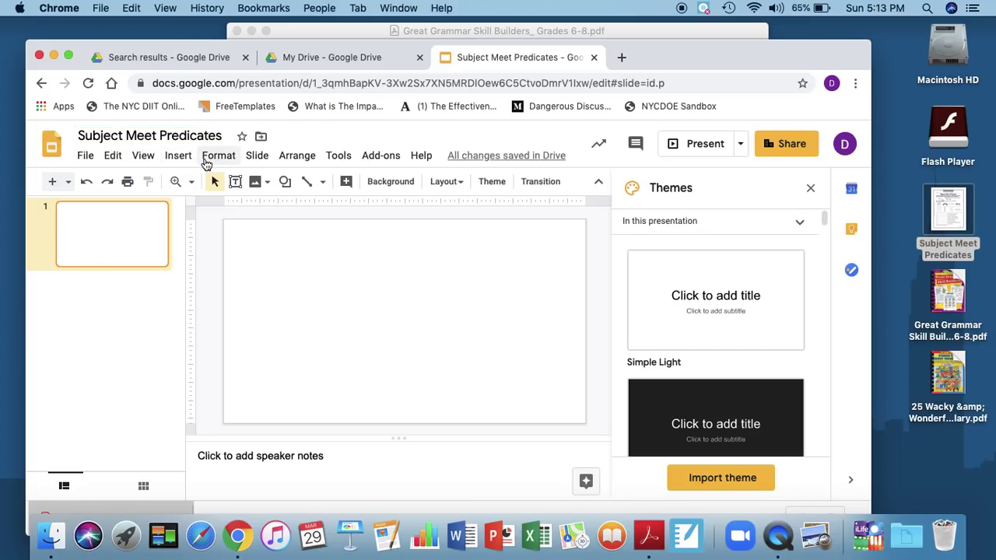
Step: In Page setup, apply a custom size of 8.5 × 11 inches
left_click(86, 156)
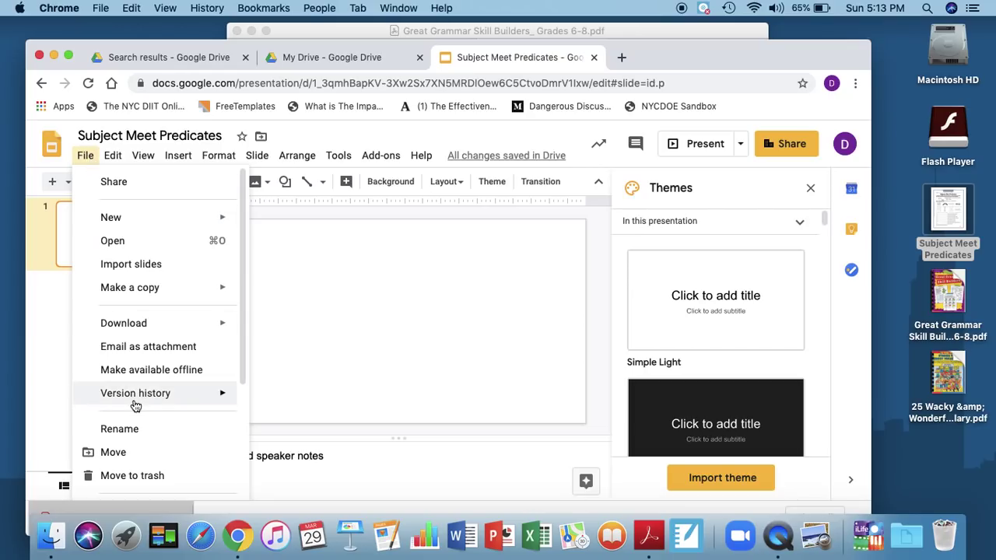
mouse_move(136, 404)
scroll(134, 406, "down", 5)
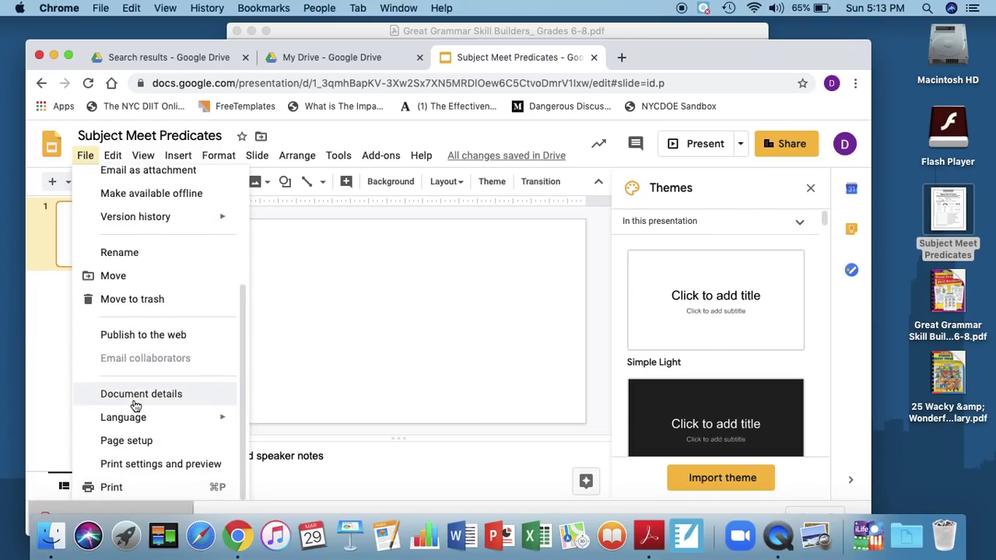
left_click(127, 442)
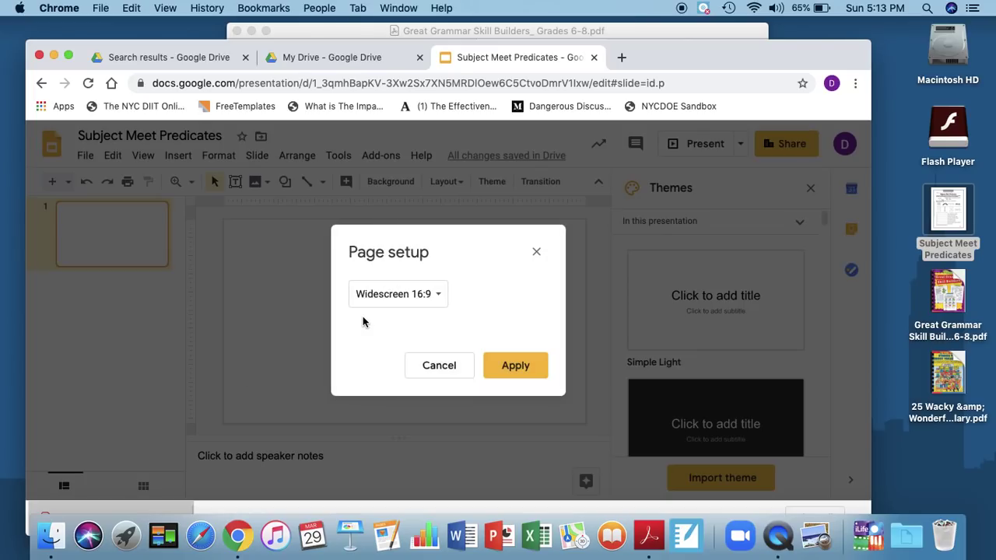
left_click(439, 295)
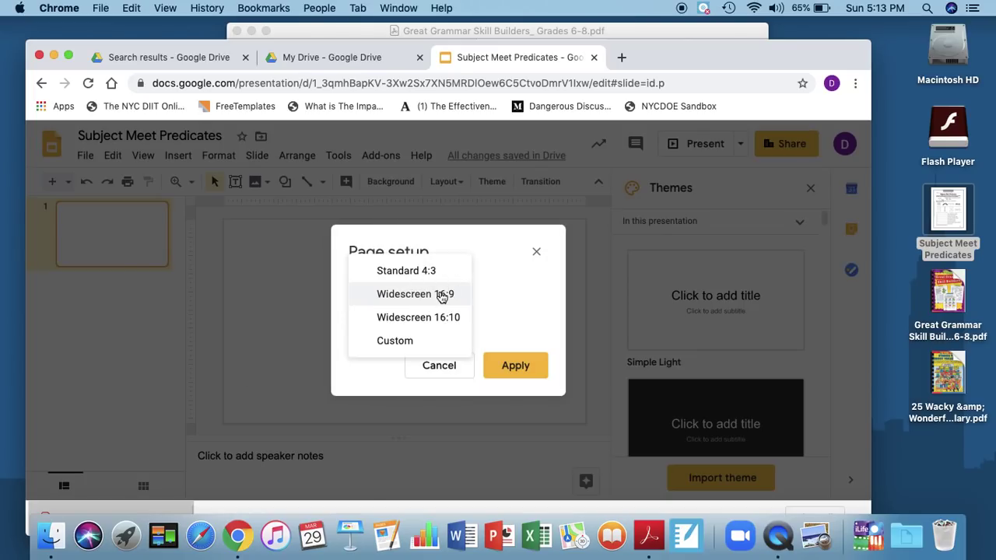
left_click(410, 348)
left_click(381, 333)
key("BackSpace")
key("BackSpace")
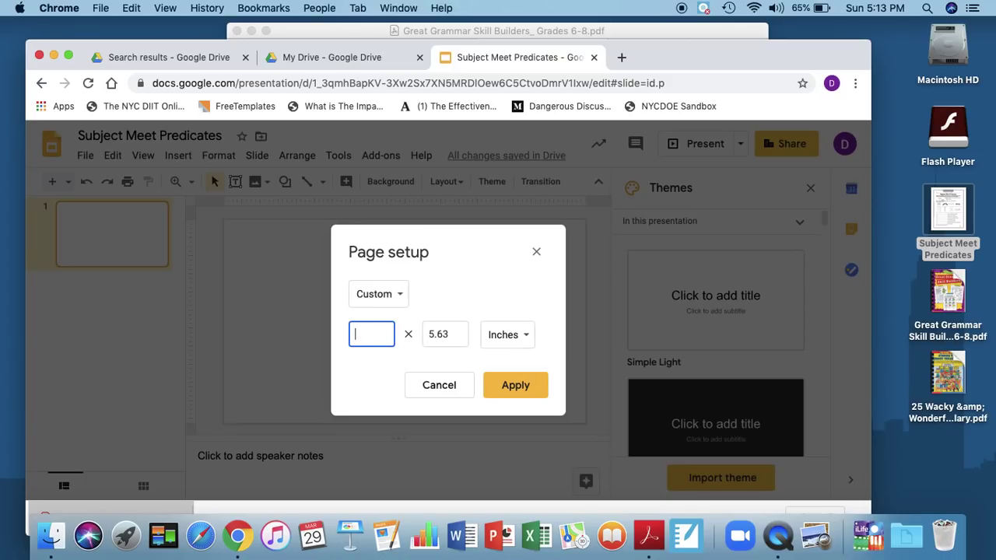
type("8.5")
left_click(450, 334)
key("BackSpace")
key("BackSpace")
key("BackSpace")
key("BackSpace")
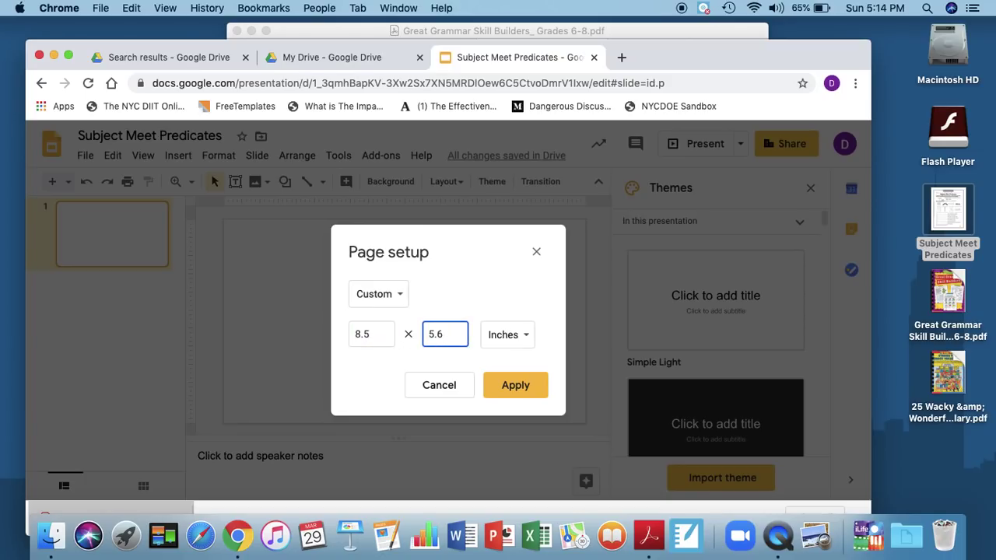
type("11")
left_click(479, 391)
left_click(498, 384)
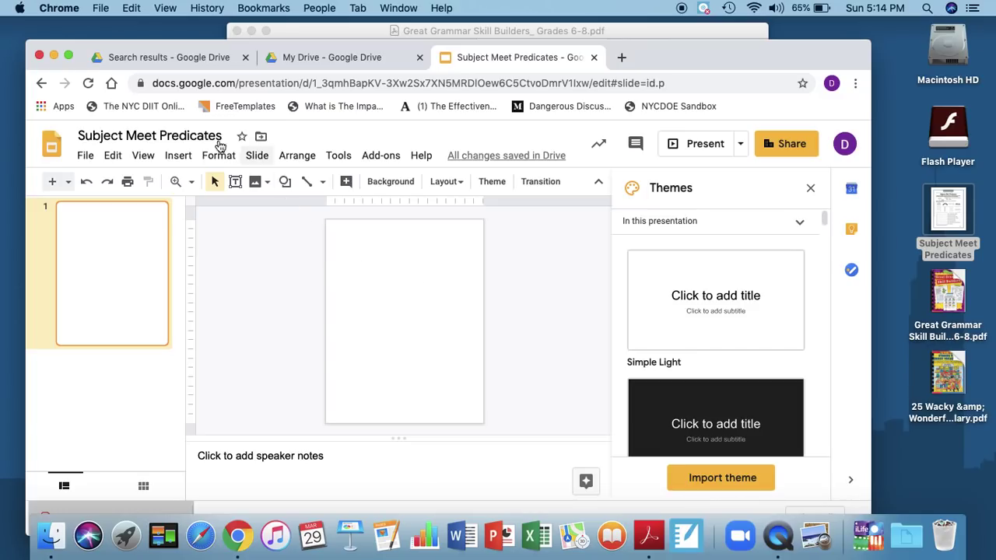
Step: Look through the Insert > Image menu, then dismiss it without inserting anything
left_click(182, 158)
mouse_move(194, 187)
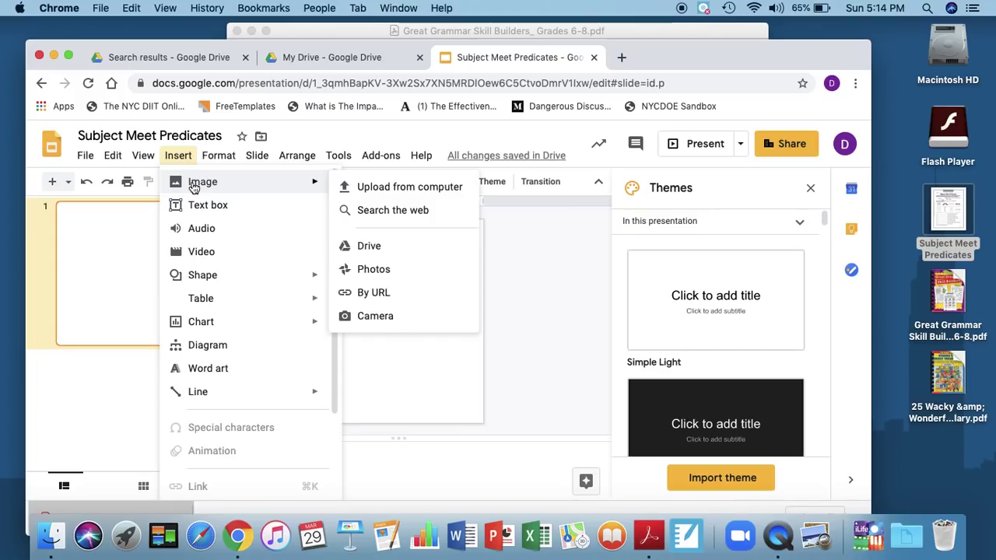
left_click(442, 364)
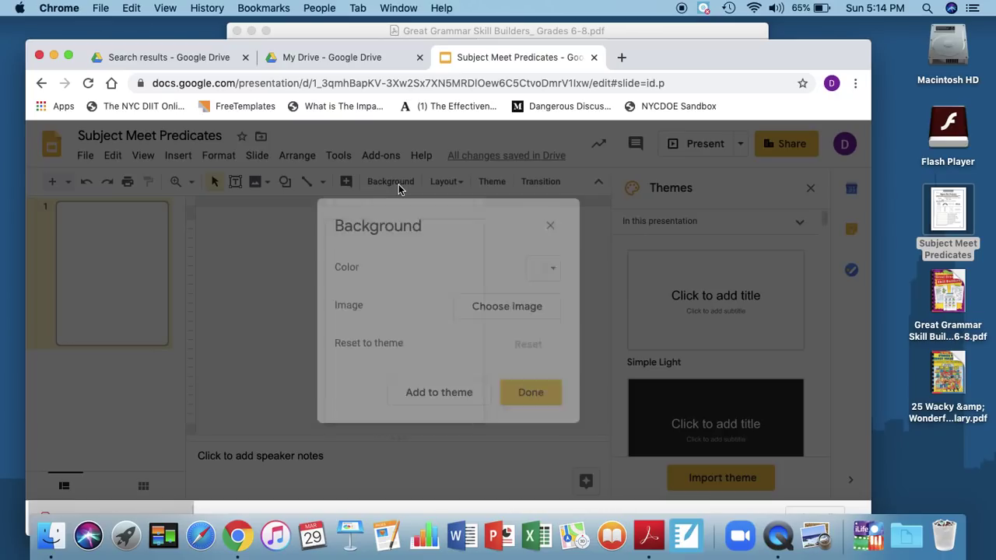
Step: Upload the 'Subject Meet Predicates' desktop image as the slide background and confirm
left_click(497, 309)
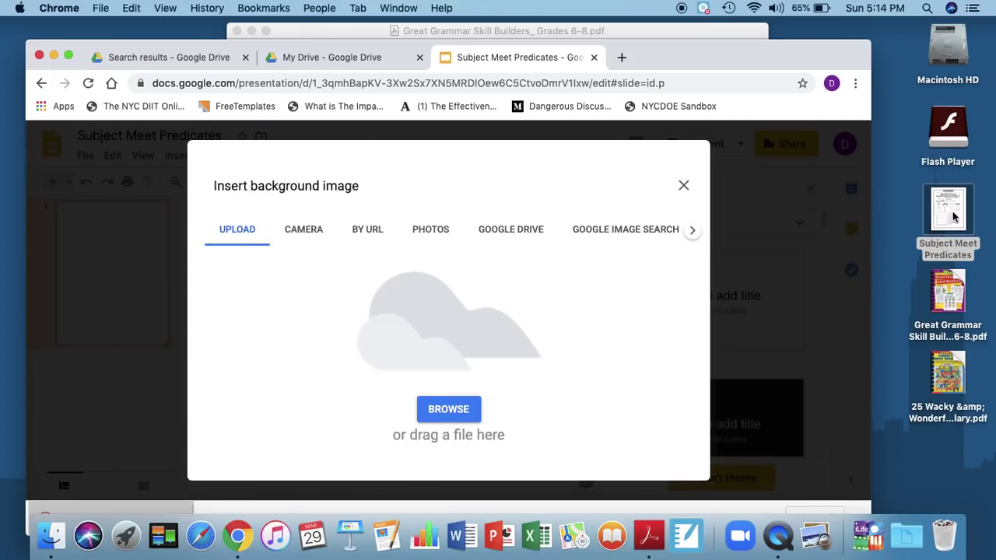
left_click_drag(953, 216, 457, 341)
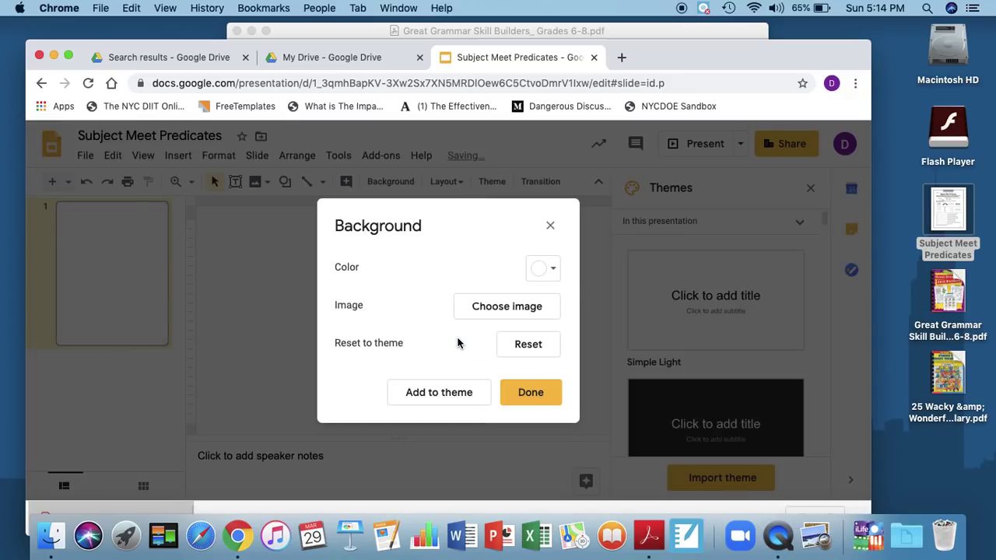
left_click(527, 395)
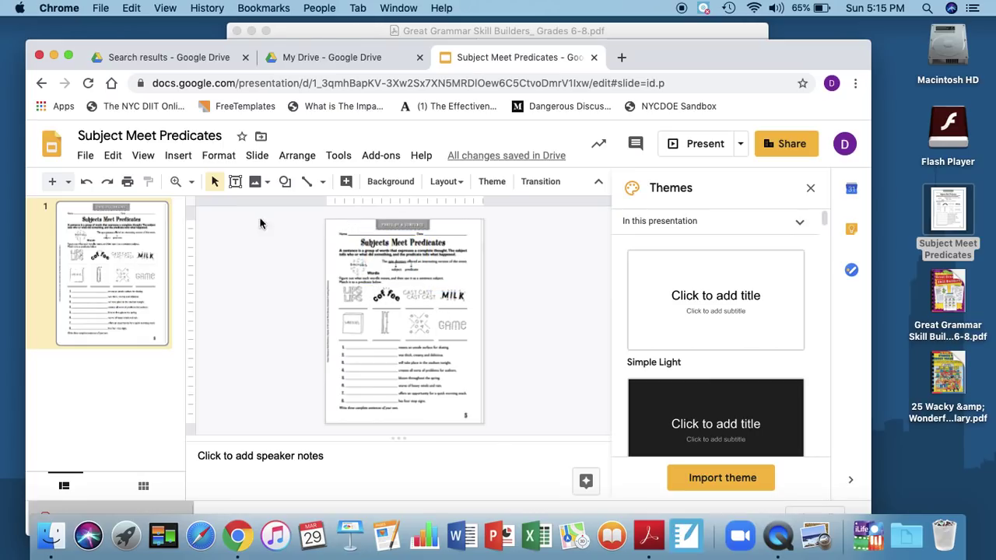
Step: Try the 200% and 100% zoom levels, then zoom out to see more of the page
left_click(184, 187)
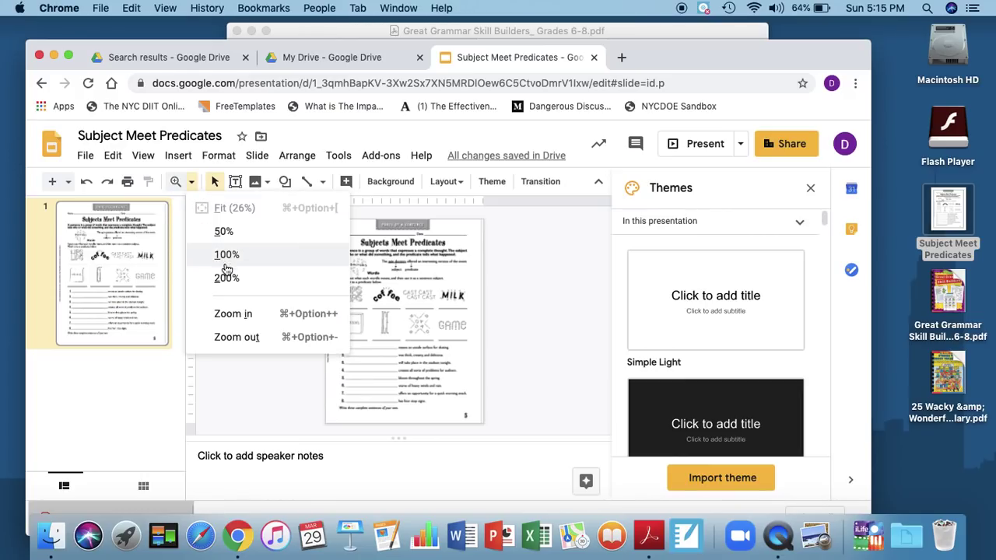
left_click(225, 277)
left_click(186, 182)
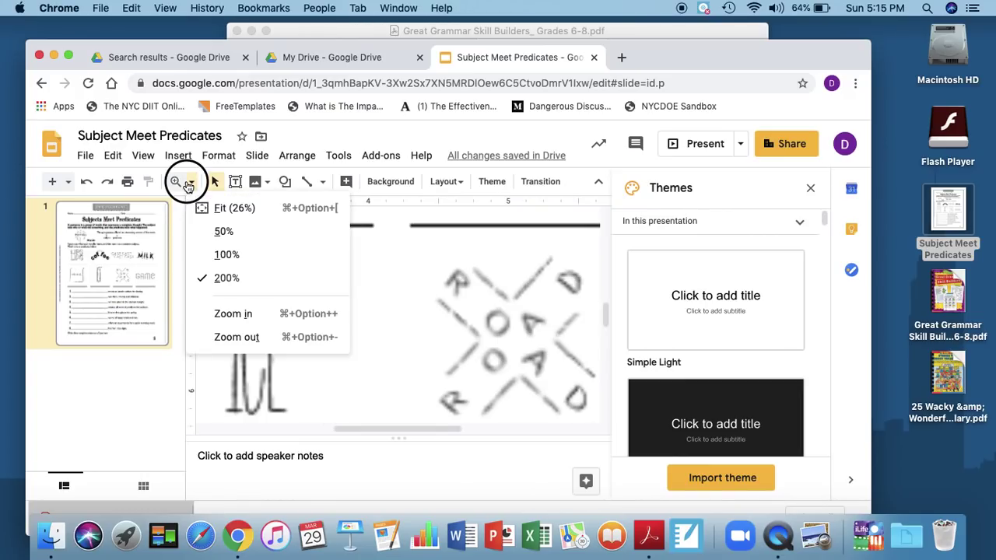
left_click(224, 256)
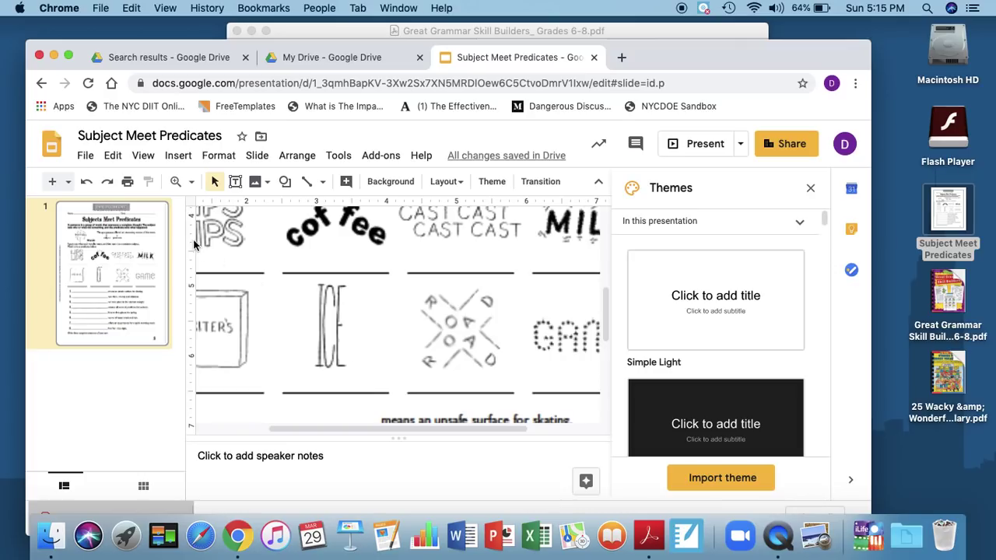
left_click(191, 182)
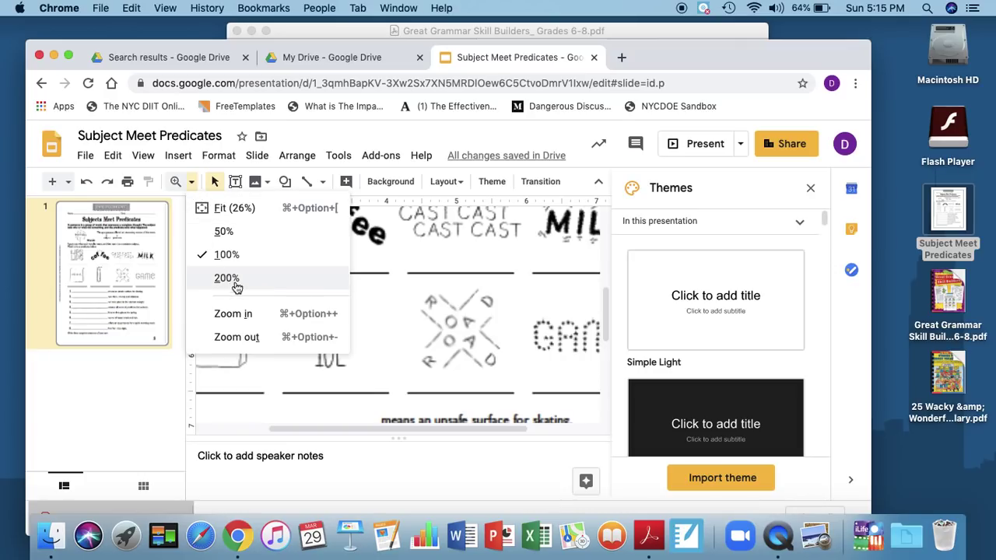
left_click(238, 337)
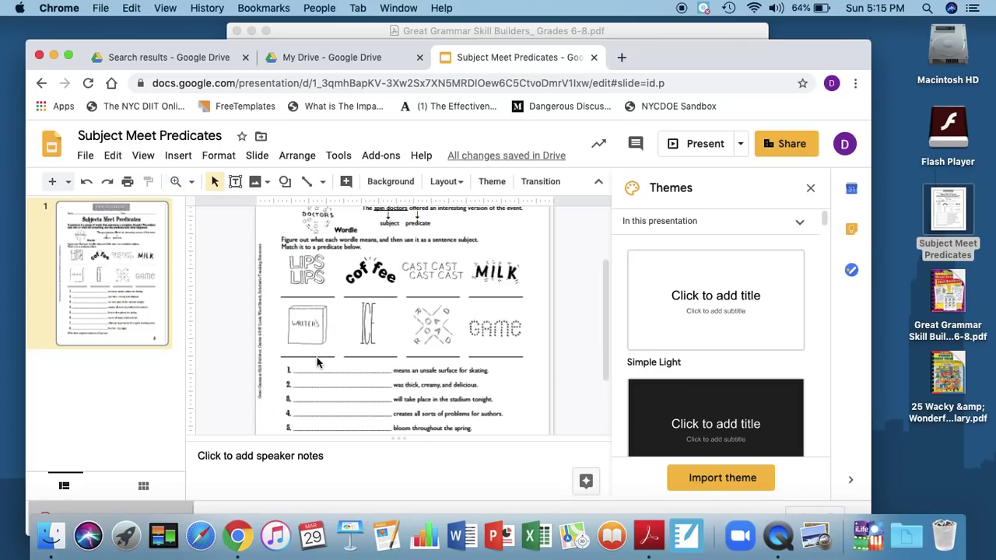
Step: Draw a text box on answer line 1 reading 'Type here'
left_click(235, 182)
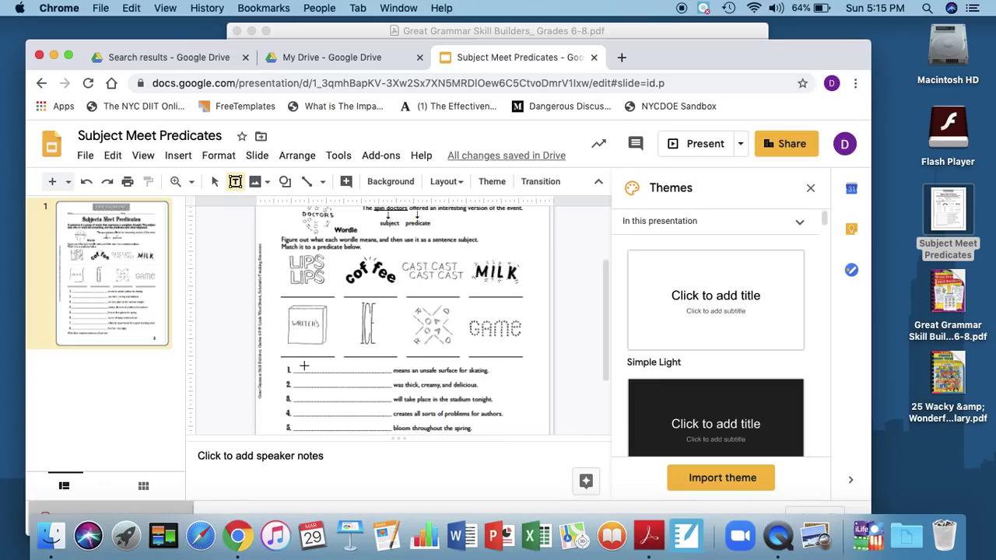
left_click_drag(296, 361, 373, 371)
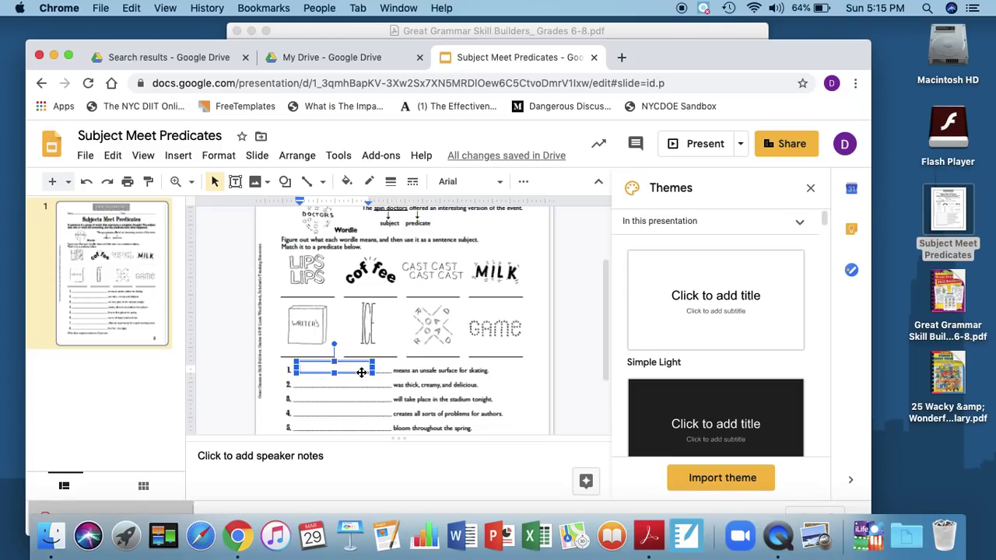
type("Thype here")
left_click(342, 379)
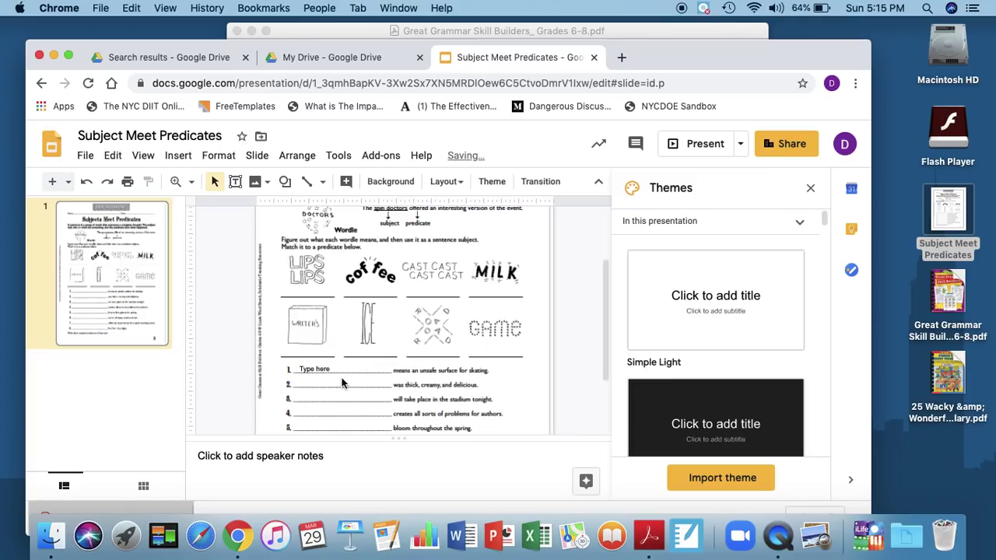
Step: Add a second 'Type Here' text box and position it on answer line 2
left_click(235, 181)
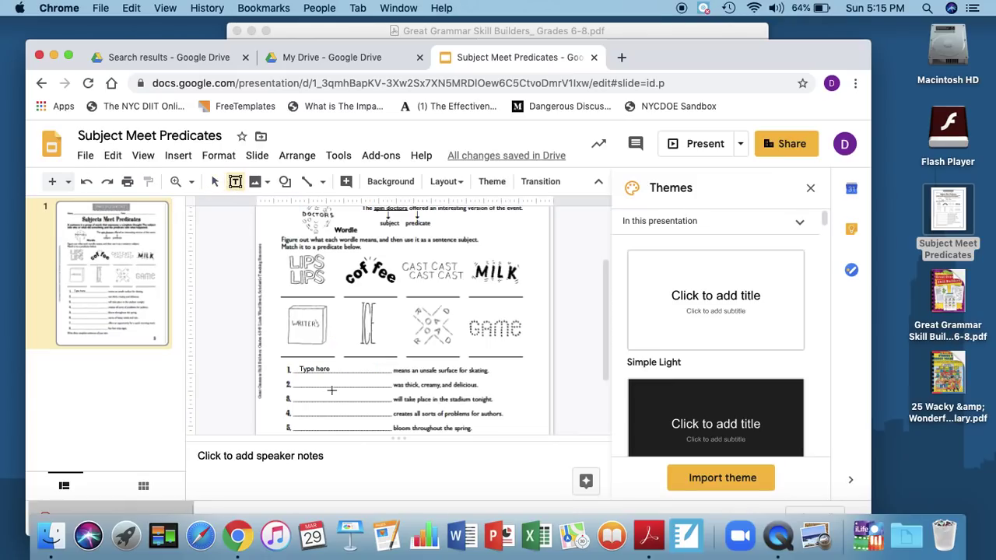
left_click_drag(296, 375, 356, 387)
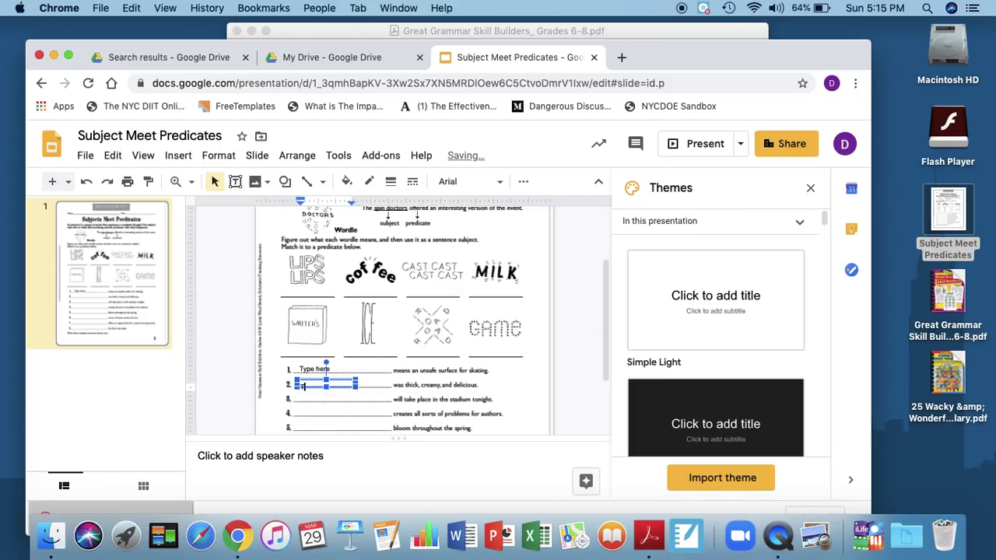
type("Type Hi")
left_click_drag(328, 380, 326, 374)
left_click(359, 398)
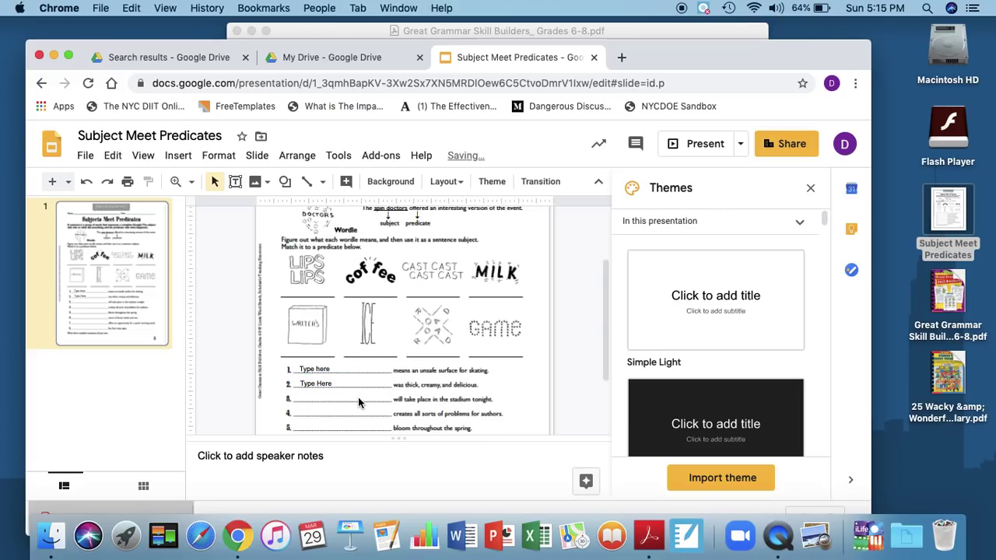
scroll(358, 399, "down", 4)
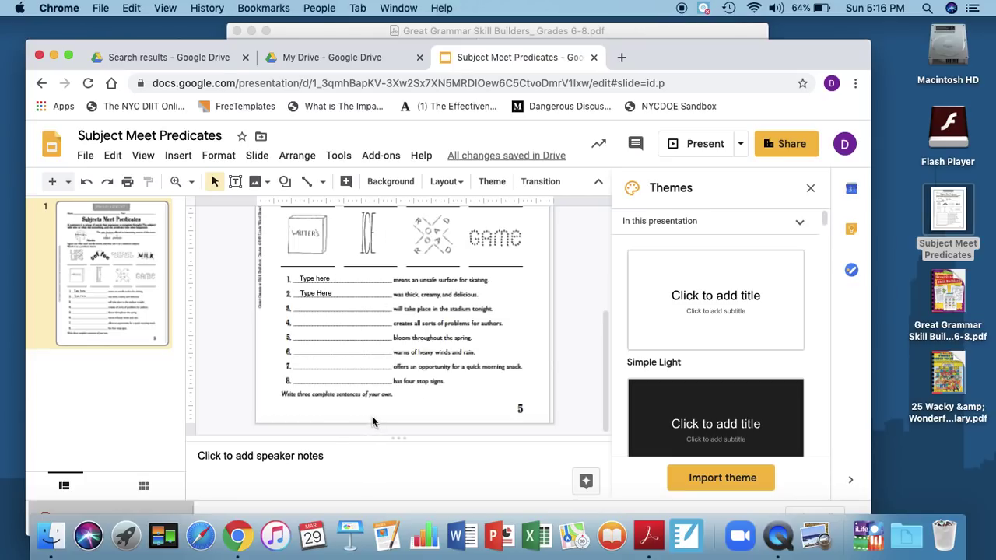
scroll(425, 376, "up", 5)
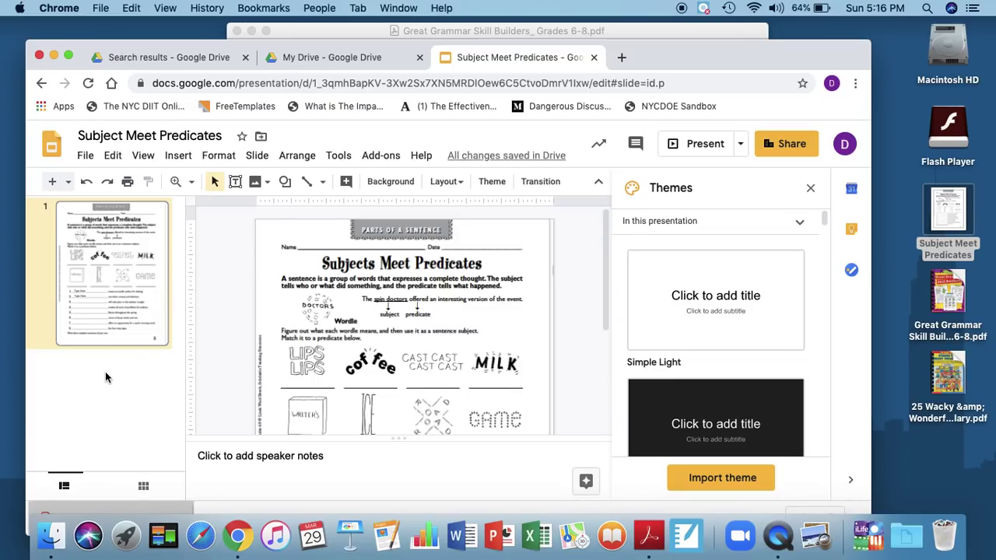
Step: Insert a Blank-layout slide after the worksheet slide, then return to slide 1
left_click(68, 183)
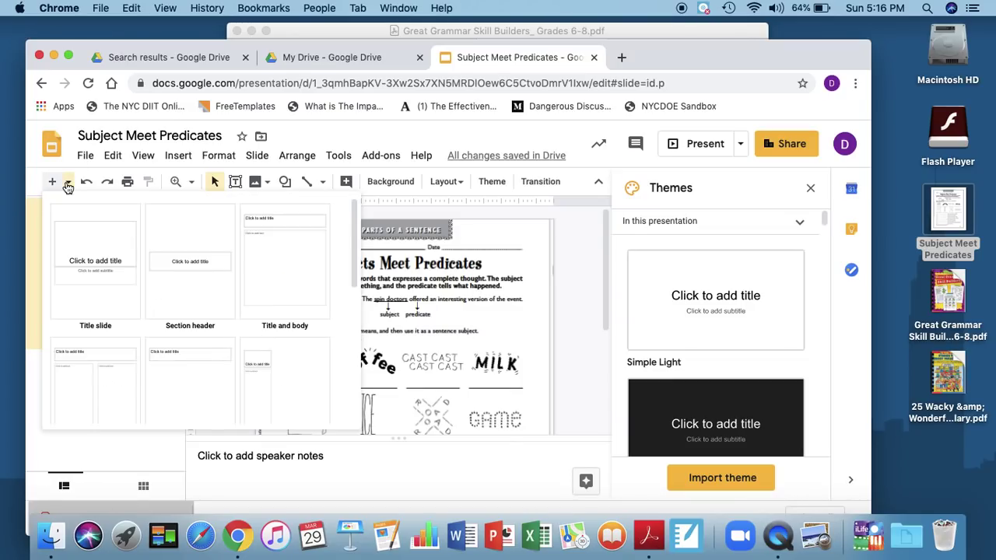
scroll(311, 393, "down", 5)
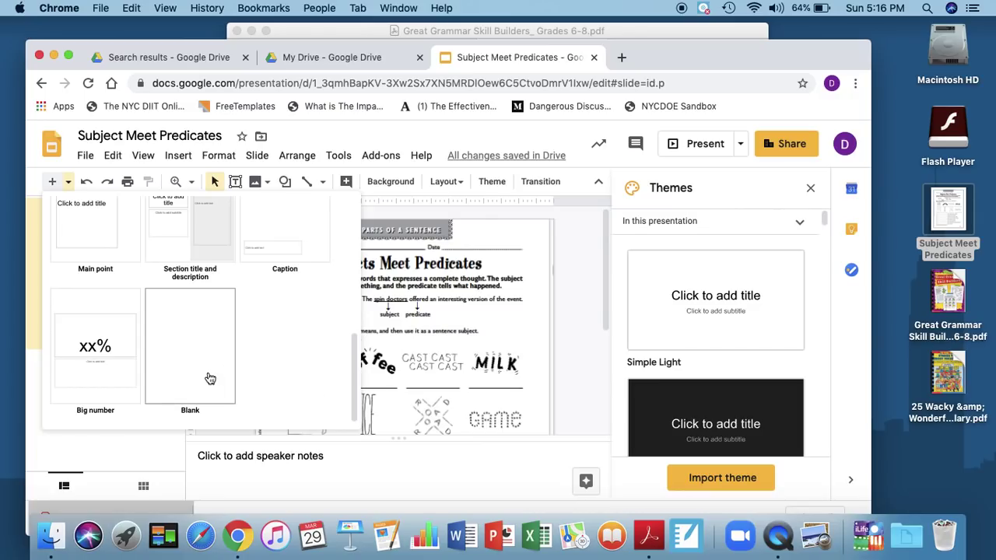
left_click(190, 346)
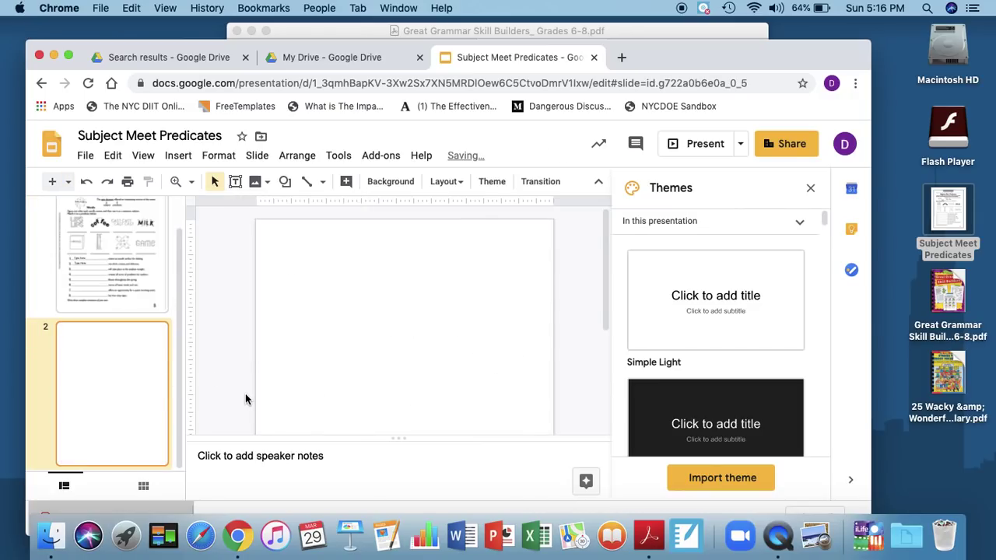
key("Up")
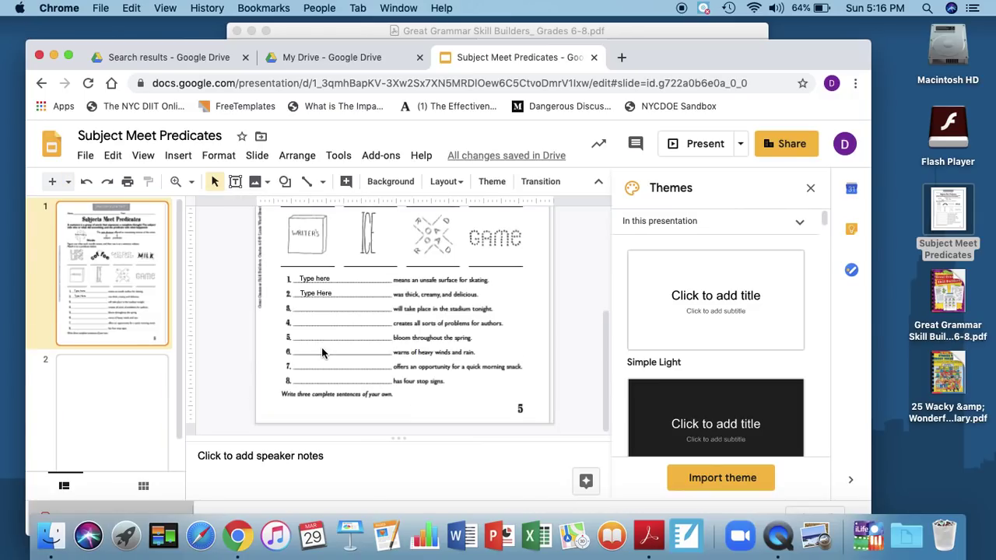